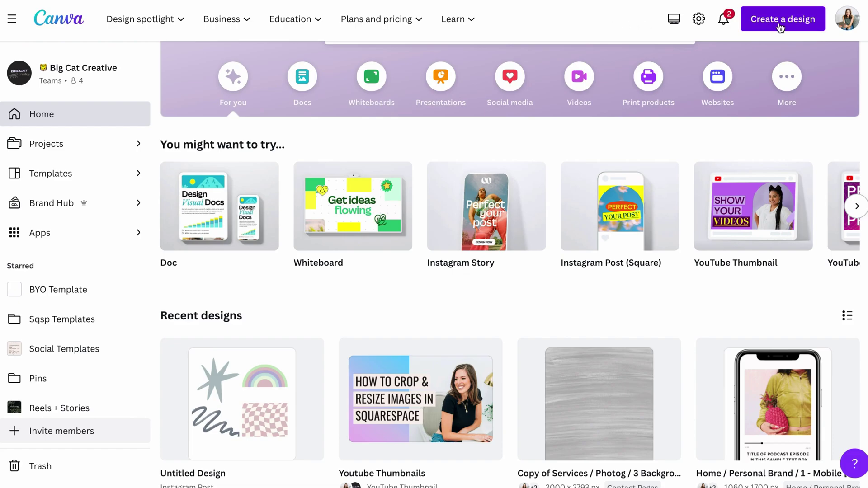
# - Create a new blank design using the square Instagram Post format
pyautogui.click(779, 24)
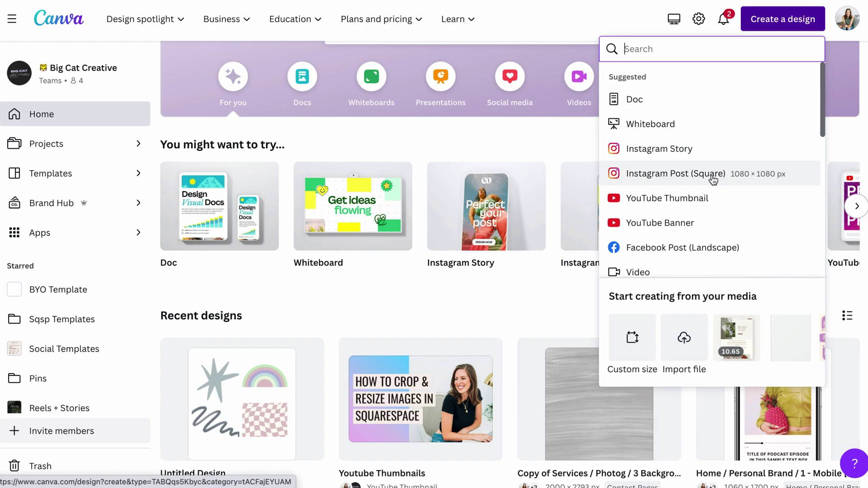
pyautogui.scroll(-5, 711, 178)
pyautogui.scroll(5, 711, 178)
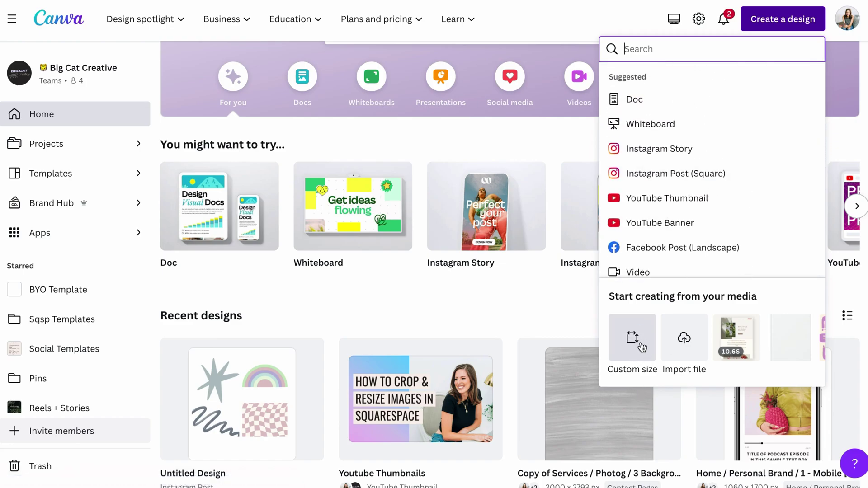
pyautogui.click(701, 173)
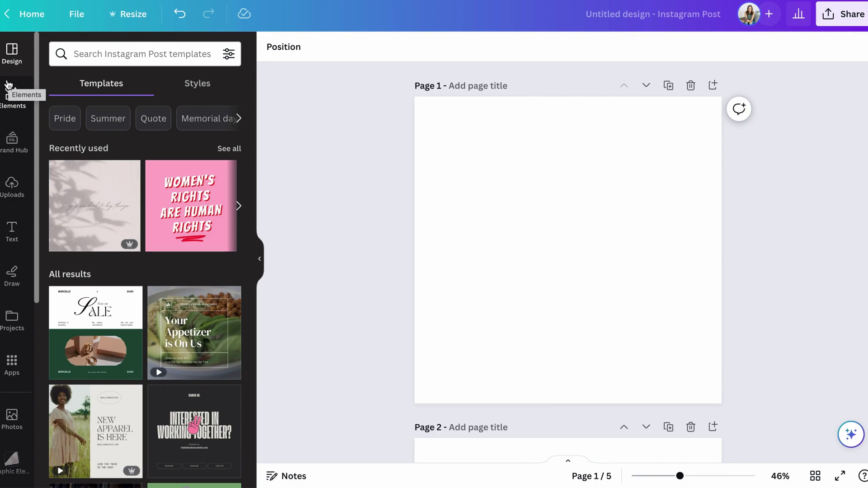
pyautogui.moveTo(158, 299)
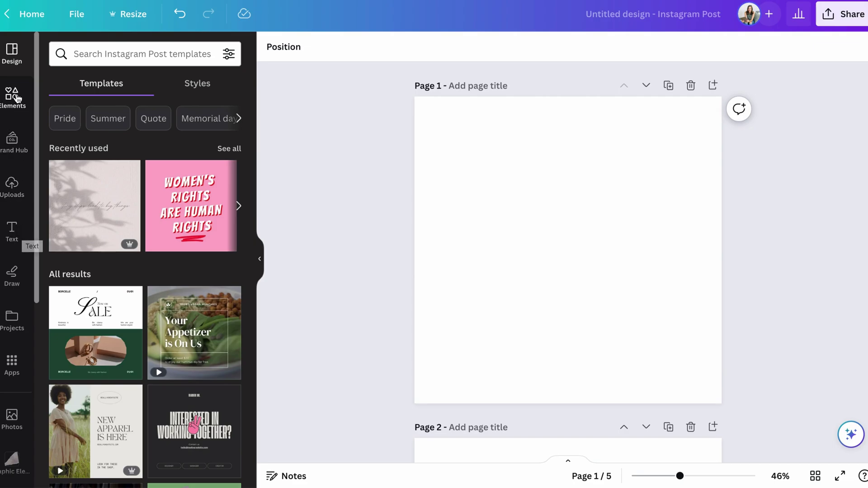
# - Open the Elements library and browse its lines, shapes, graphics, stickers and photos
pyautogui.click(14, 97)
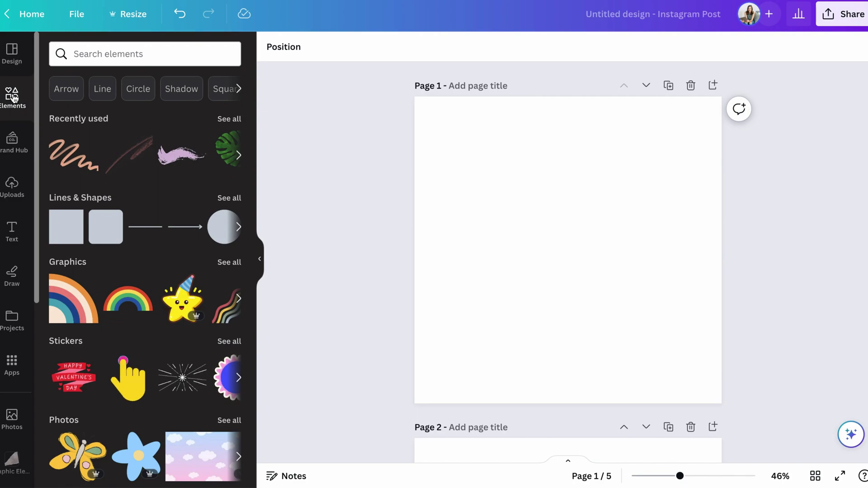
pyautogui.scroll(-1, 67, 175)
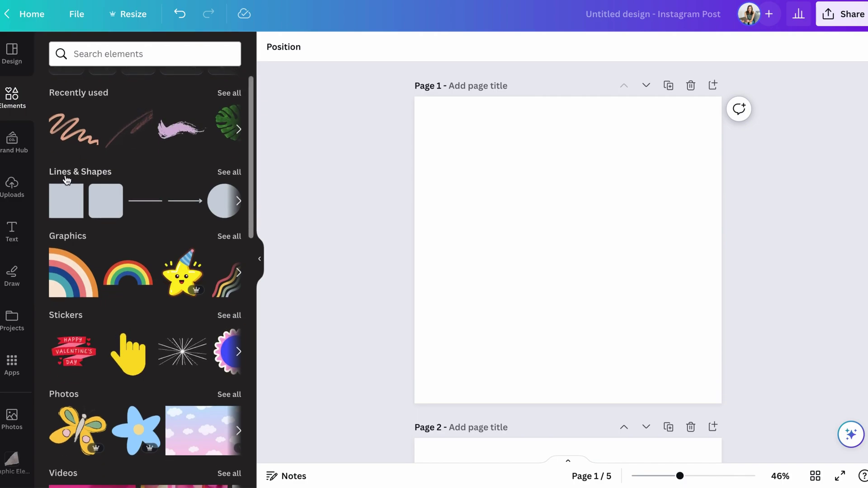
pyautogui.scroll(-2, 47, 205)
pyautogui.scroll(-4, 67, 230)
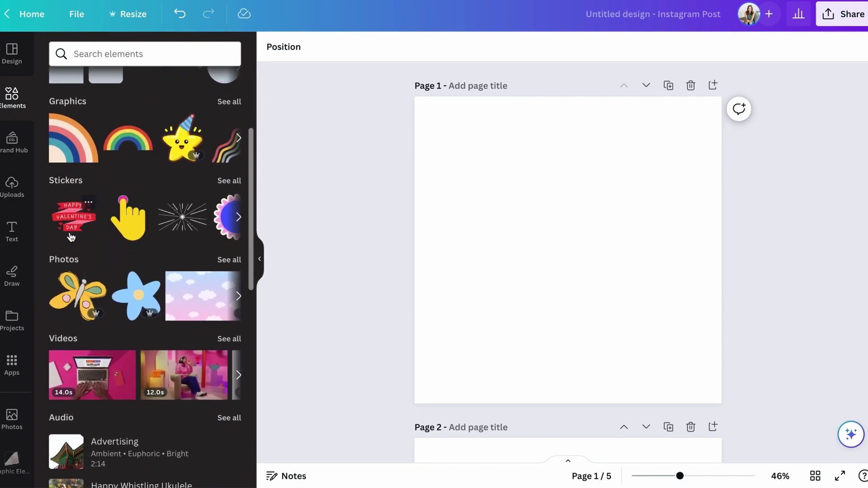
pyautogui.scroll(-10, 77, 253)
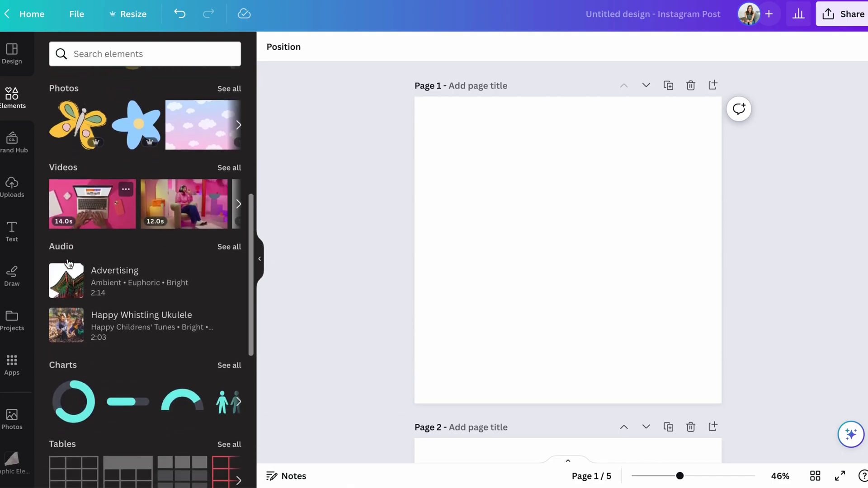
pyautogui.scroll(-15, 78, 254)
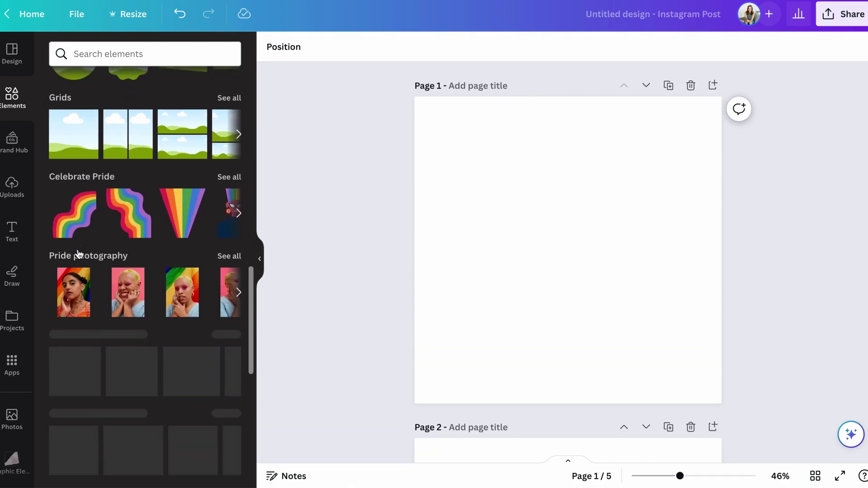
pyautogui.scroll(20, 78, 254)
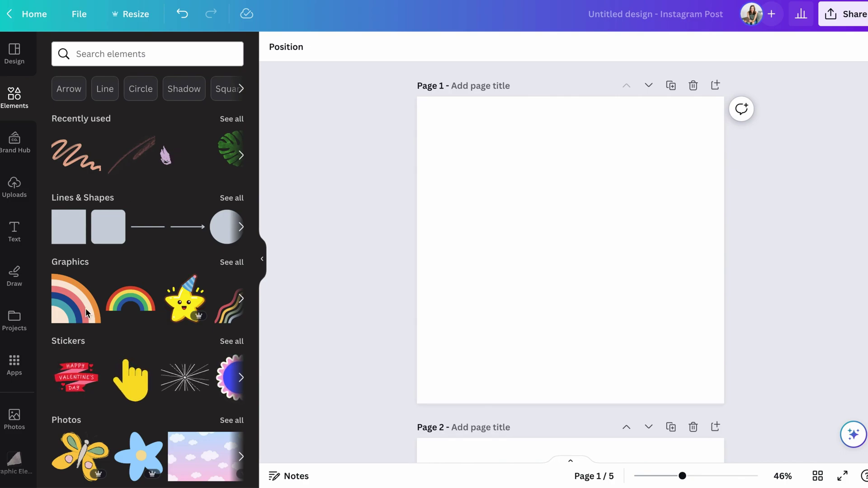
# - Show all Graphics and add the blue flower sticker to page 1
pyautogui.click(70, 262)
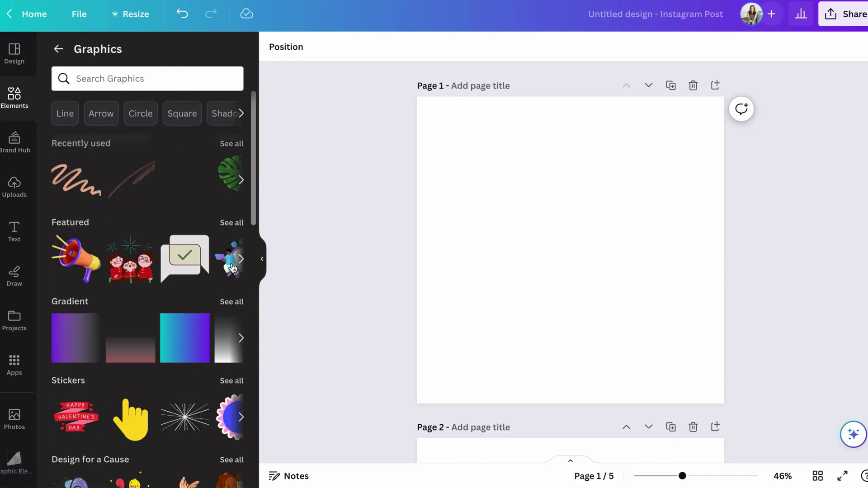
pyautogui.scroll(-2, 151, 278)
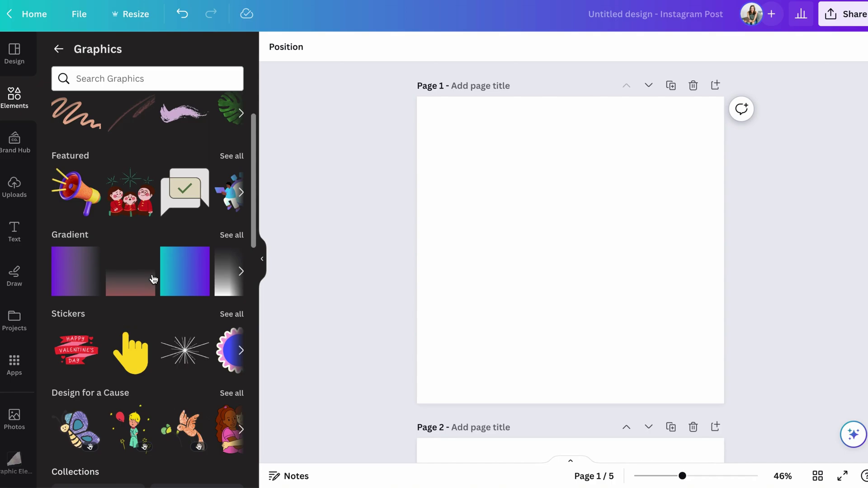
pyautogui.scroll(-3, 153, 279)
pyautogui.hscroll(3, 153, 279)
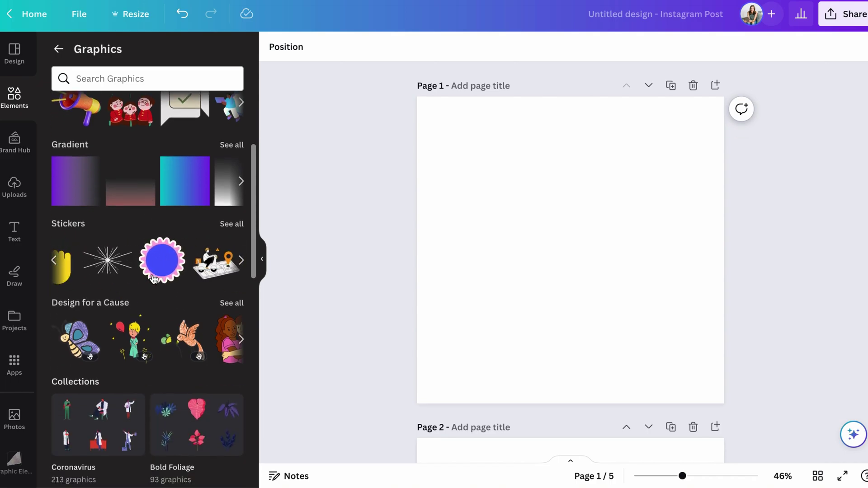
pyautogui.click(158, 266)
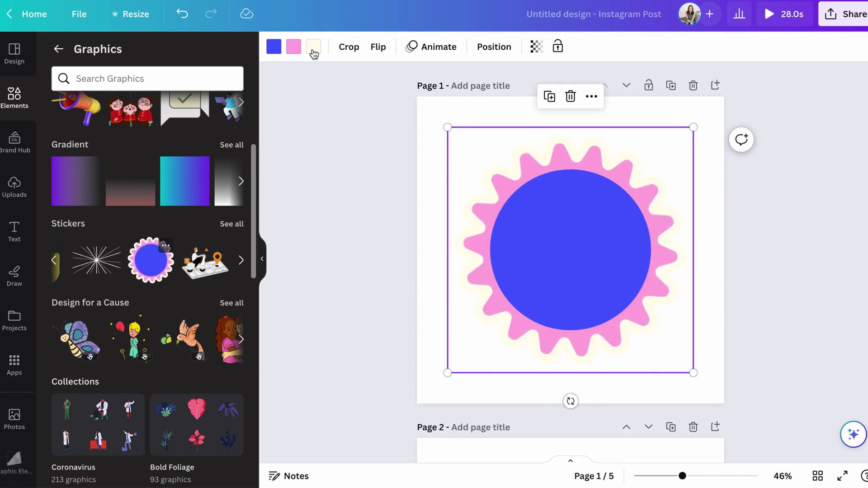
# - Recolour the flower sticker pink, green and grey-blue, then delete it from the page
pyautogui.click(274, 47)
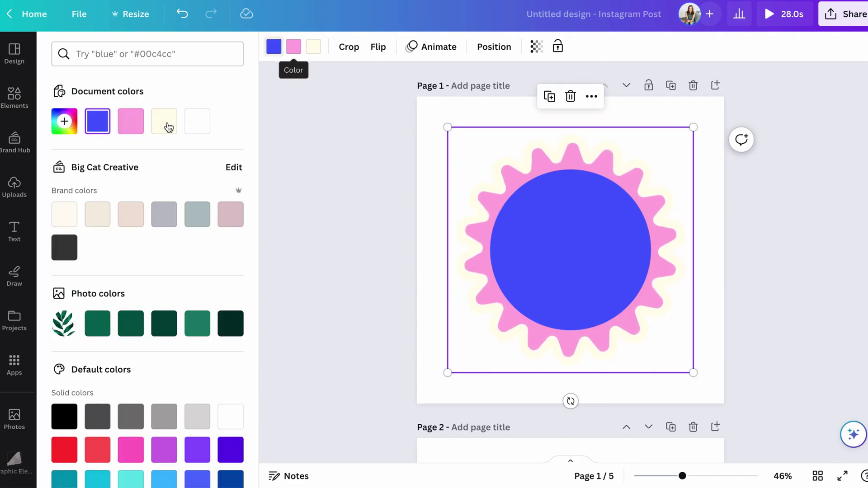
pyautogui.click(131, 121)
pyautogui.click(197, 323)
pyautogui.click(313, 47)
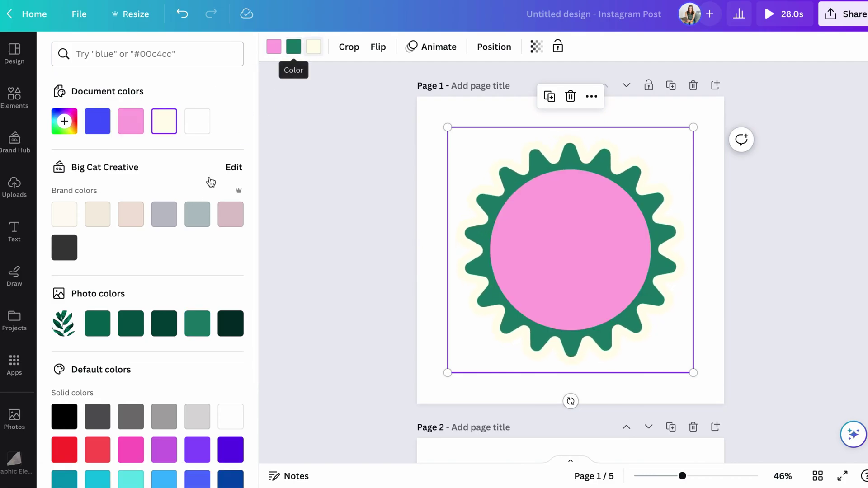
pyautogui.click(203, 209)
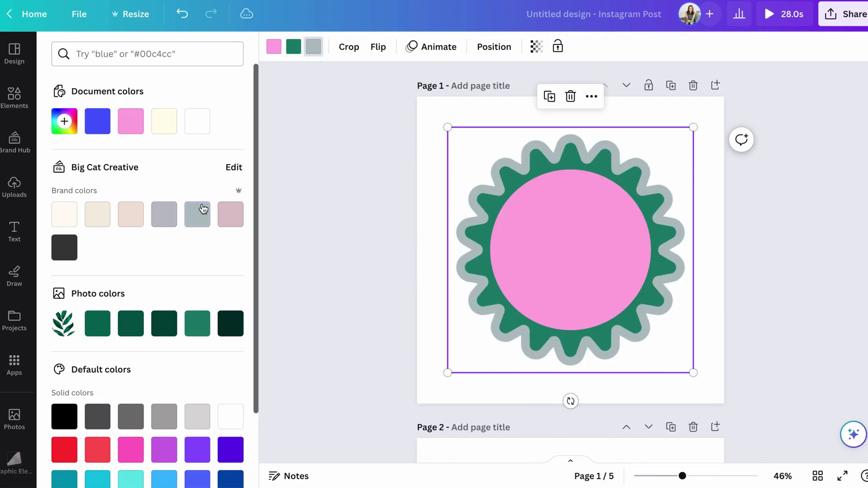
pyautogui.click(369, 196)
pyautogui.click(388, 191)
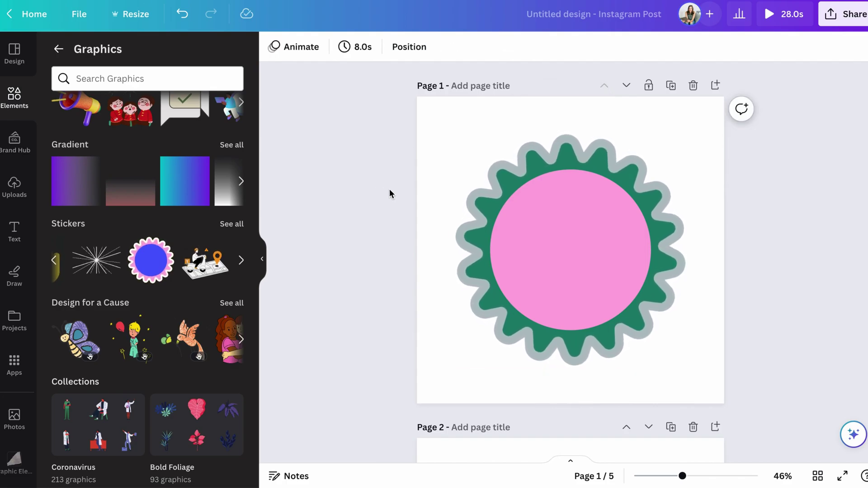
pyautogui.click(539, 226)
pyautogui.press('Delete')
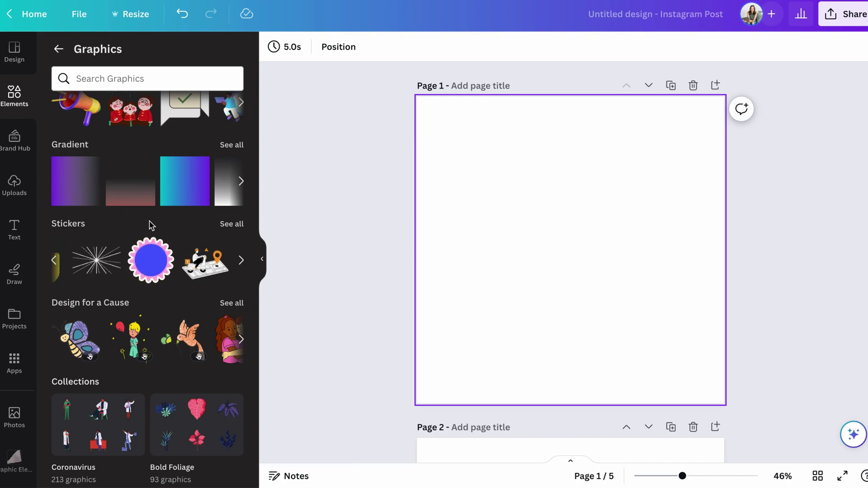
# - Add the peach squiggle graphic to page 1 and undo the last change
pyautogui.scroll(-1, 150, 226)
pyautogui.scroll(5, 151, 226)
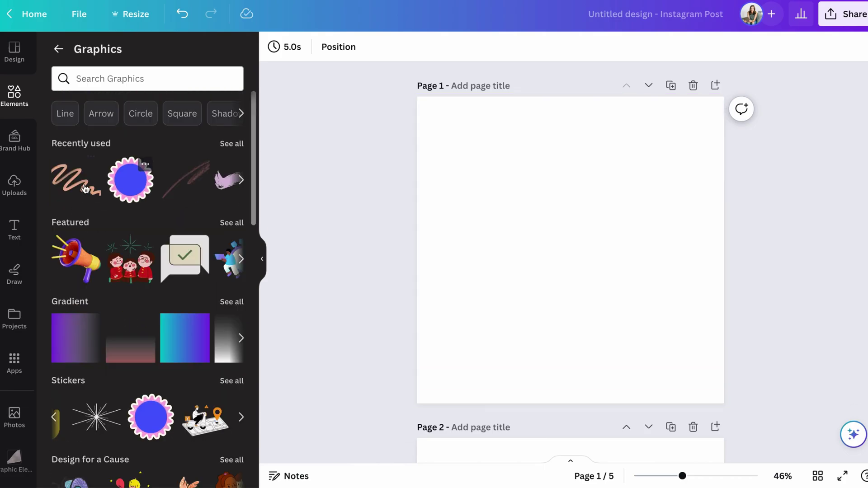
pyautogui.click(84, 188)
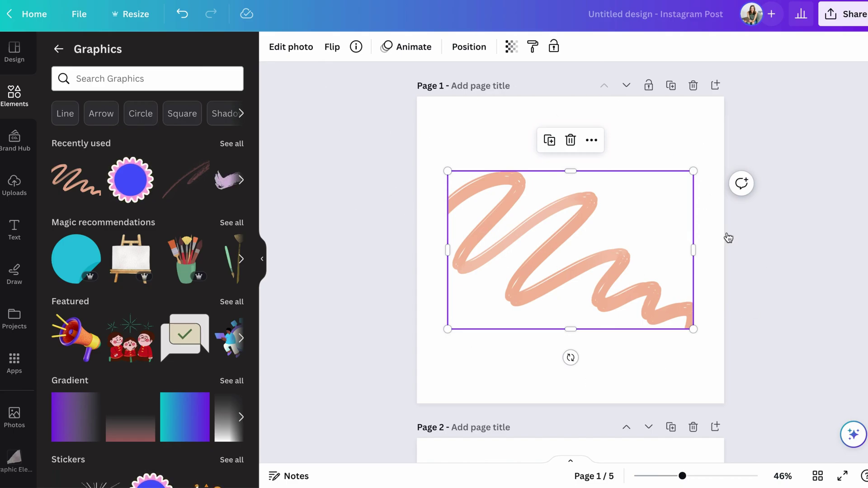
pyautogui.hotkey('ctrl', 'z')
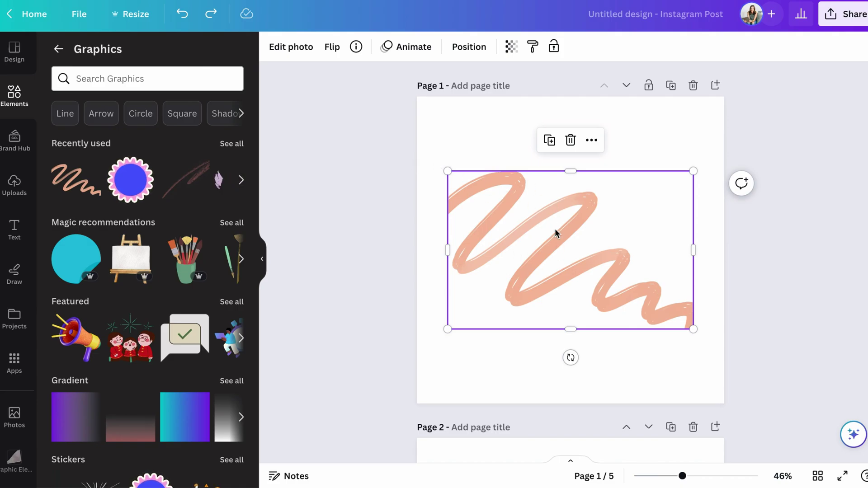
# - Open the scribble's photo effects and choose the Duotone effect
pyautogui.click(296, 47)
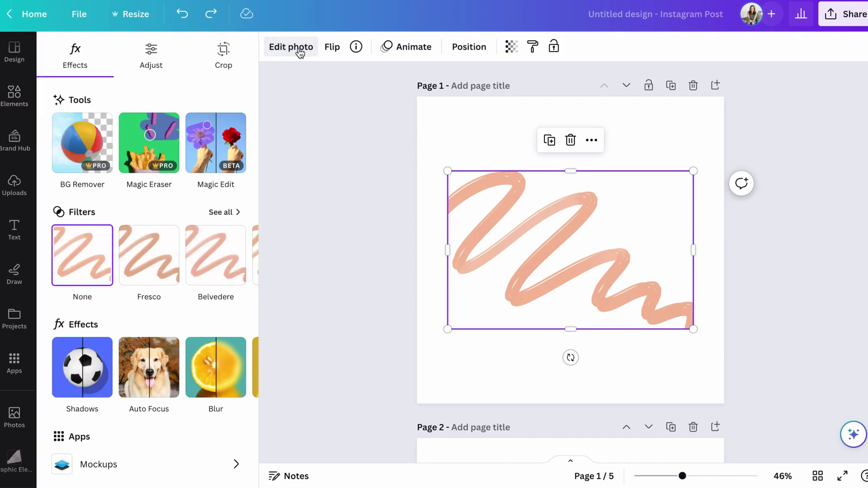
pyautogui.scroll(-2, 190, 206)
pyautogui.scroll(-2, 190, 206)
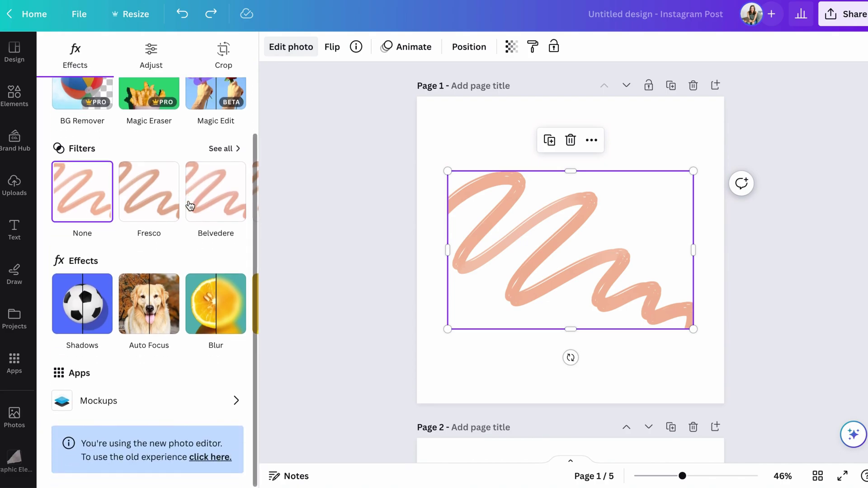
pyautogui.hscroll(2, 98, 332)
pyautogui.hscroll(1, 99, 331)
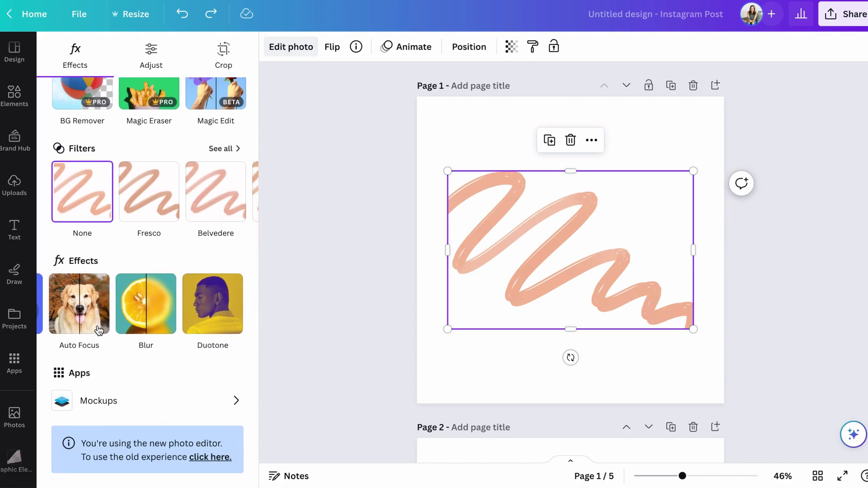
pyautogui.click(217, 304)
# - Try the Lavender, Peppermint and Blush duotone presets, ending on Blush
pyautogui.scroll(-8, 165, 262)
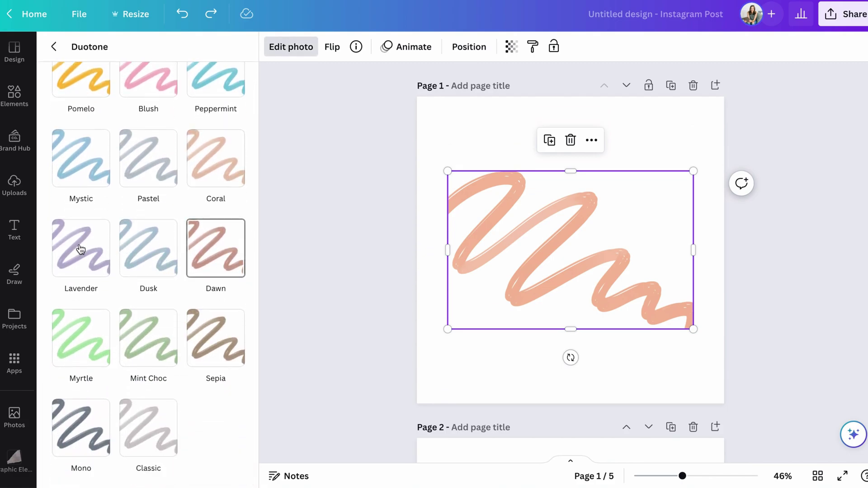
pyautogui.click(79, 248)
pyautogui.scroll(2, 136, 221)
pyautogui.click(200, 145)
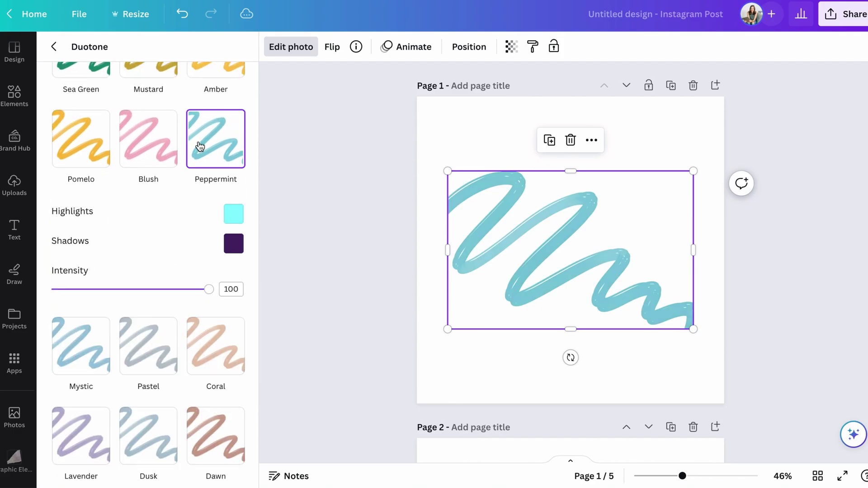
pyautogui.scroll(2, 154, 262)
pyautogui.click(154, 261)
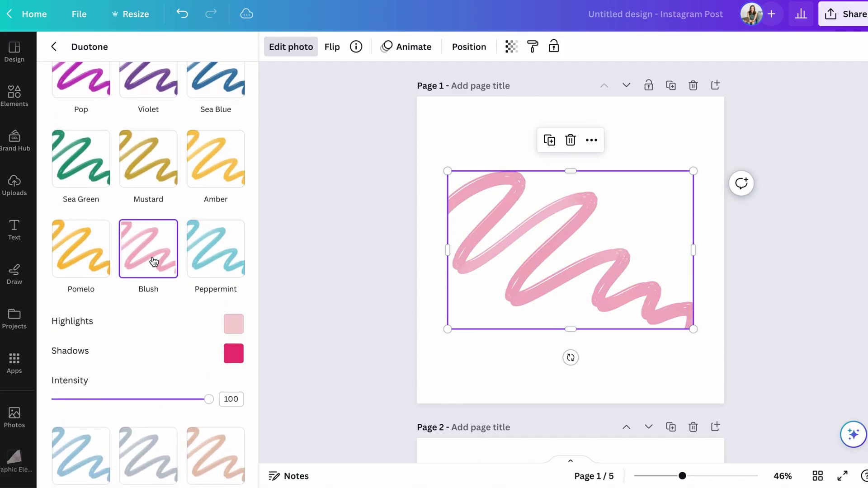
pyautogui.scroll(4, 154, 260)
# - Switch to a Custom duotone with light cyan #6DE0FF highlights
pyautogui.click(84, 181)
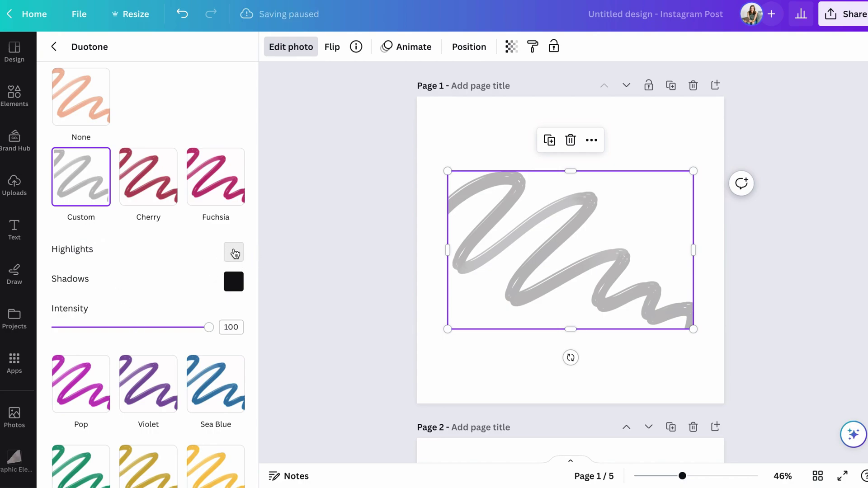
pyautogui.click(233, 252)
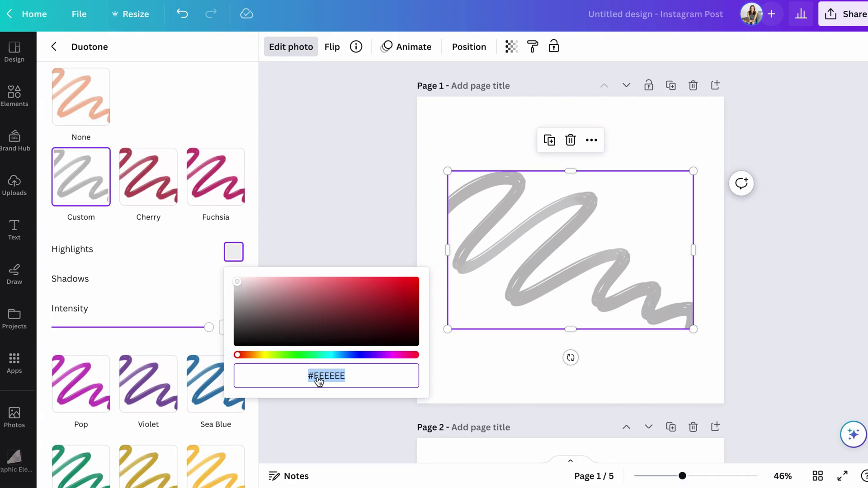
pyautogui.click(301, 379)
pyautogui.moveTo(301, 379)
pyautogui.mouseDown()
pyautogui.moveTo(380, 382)
pyautogui.moveTo(395, 355)
pyautogui.mouseUp()
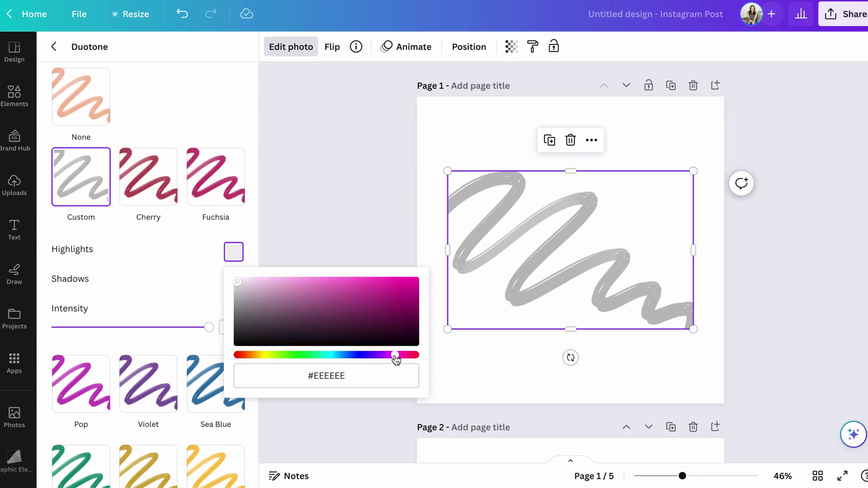
pyautogui.moveTo(383, 296); pyautogui.dragTo(380, 284)
pyautogui.click(333, 355)
pyautogui.click(340, 280)
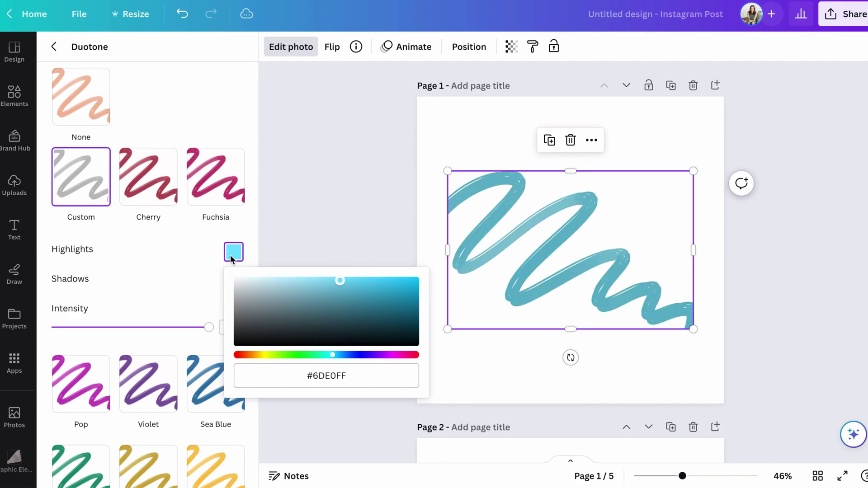
pyautogui.click(247, 234)
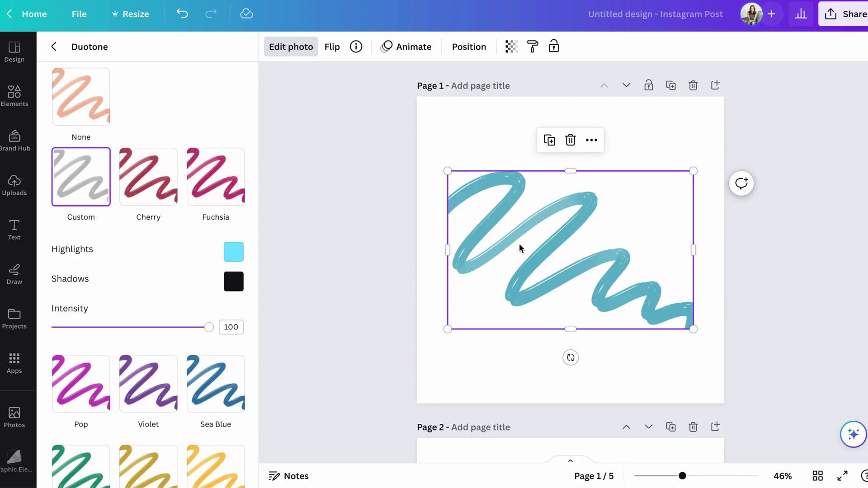
# - Copy the #6DE0FF highlight hex code and paste it as the shadow colour
pyautogui.click(237, 256)
pyautogui.press('super+c')
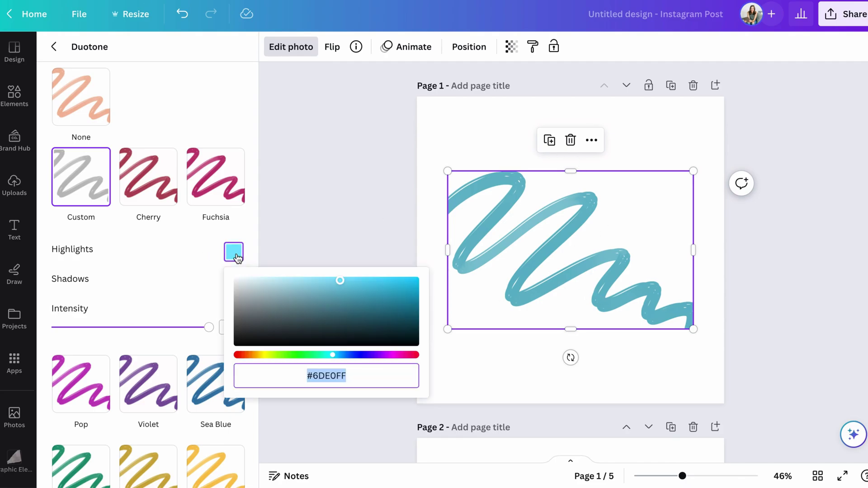
pyautogui.rightClick(328, 375)
pyautogui.click(347, 277)
pyautogui.click(233, 281)
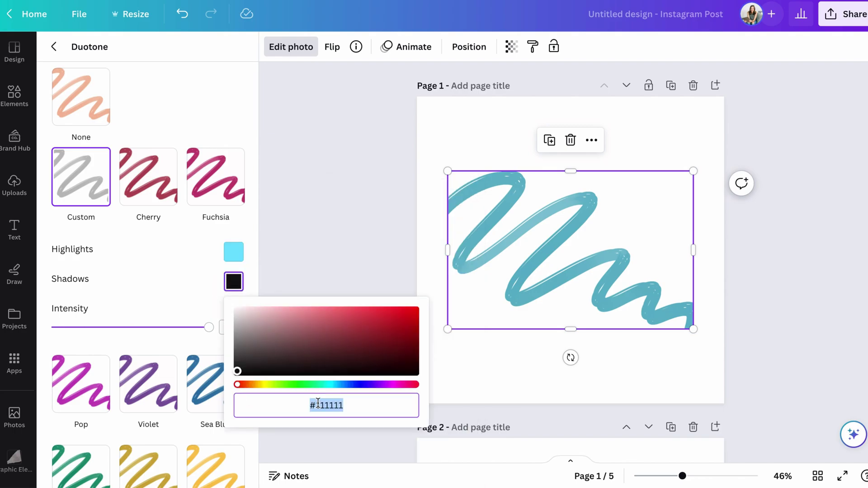
pyautogui.press('super+v')
pyautogui.click(246, 229)
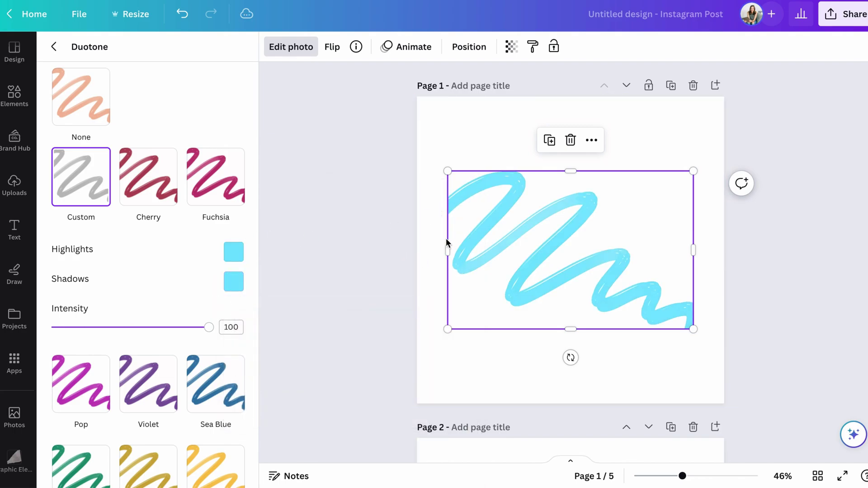
pyautogui.scroll(-1, 678, 289)
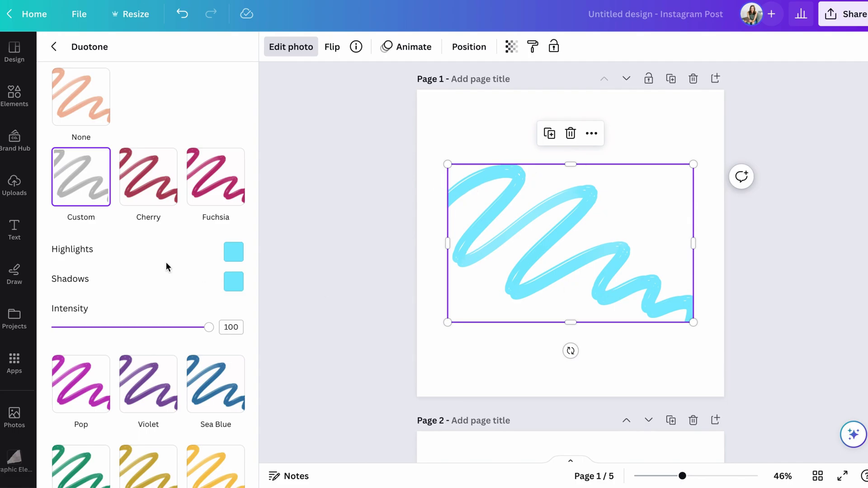
# - After trying a darker teal, replace the shadow hex #347080 with #6DE0FF
pyautogui.click(234, 282)
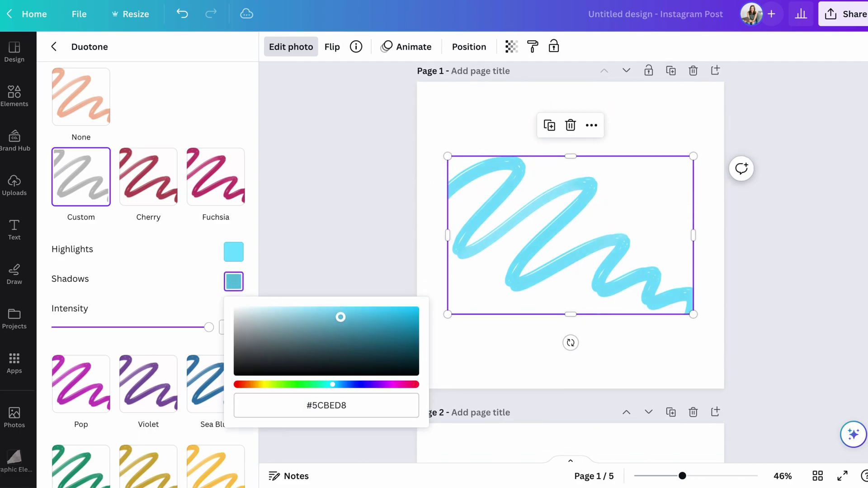
pyautogui.moveTo(341, 317); pyautogui.dragTo(343, 341)
pyautogui.click(258, 241)
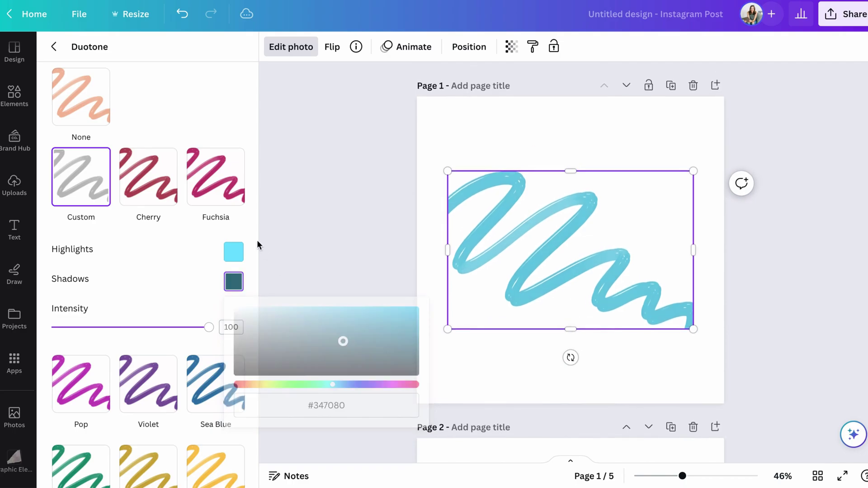
pyautogui.click(241, 283)
pyautogui.click(348, 405)
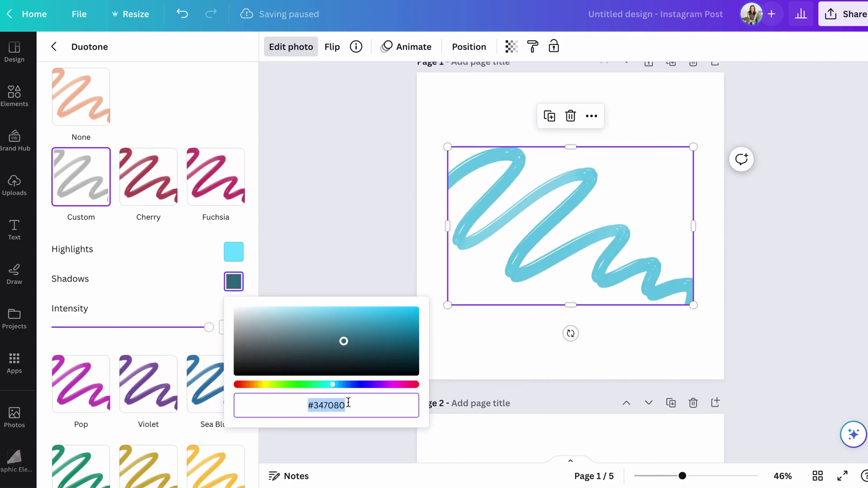
pyautogui.hotkey('ctrl', 'v')
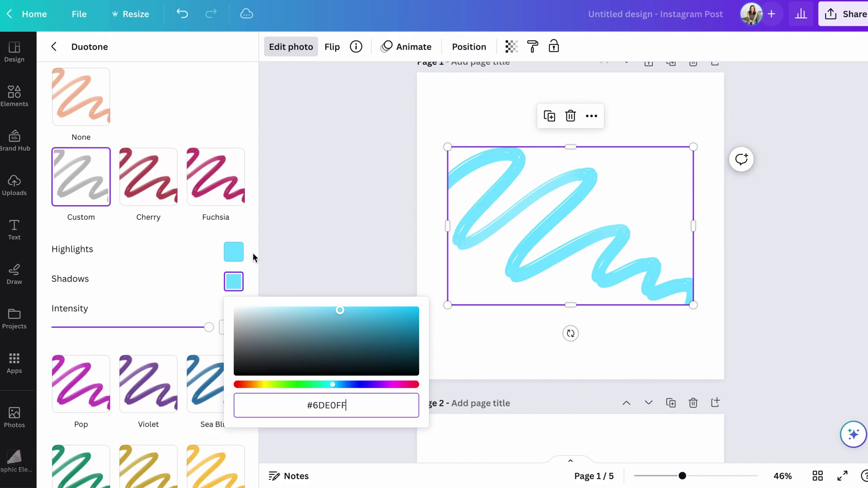
pyautogui.click(254, 258)
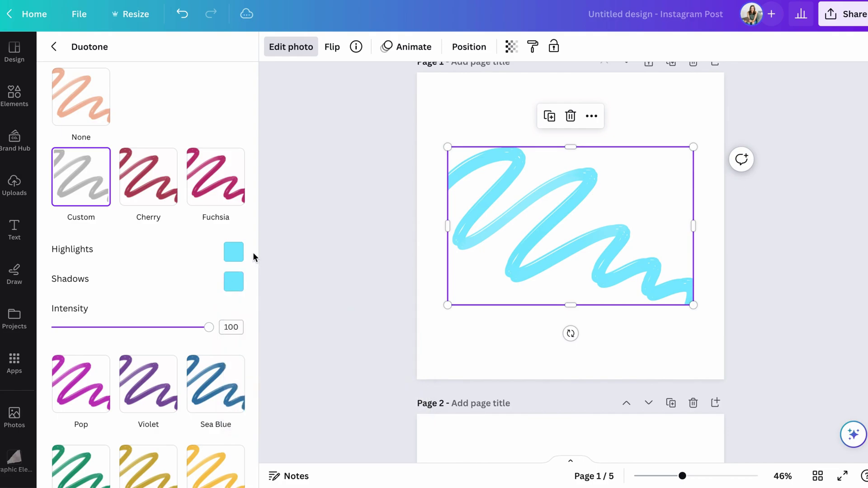
# - Exit photo editing with Escape, returning to the Graphics list with the cyan scribble kept
pyautogui.press('Escape')
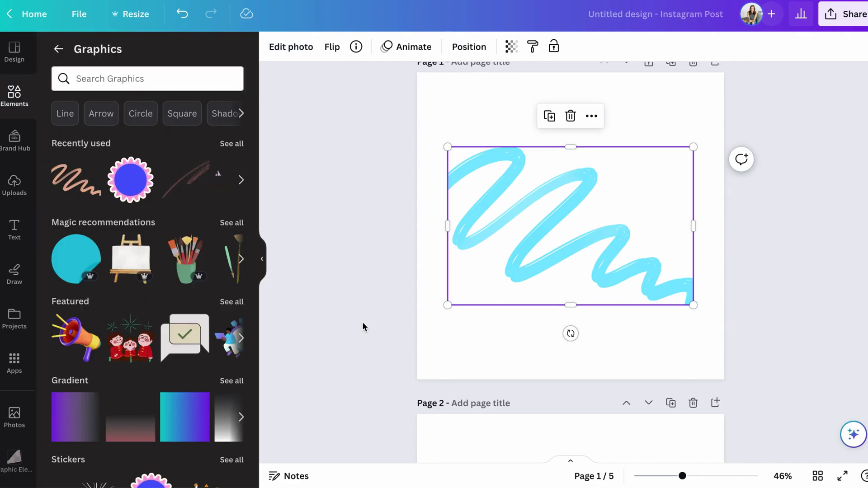